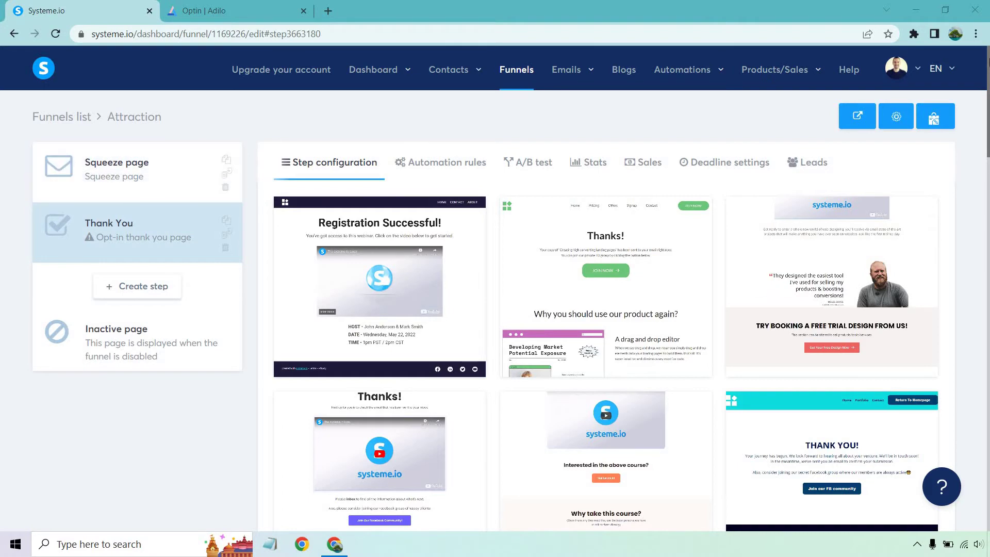
mouse_move(988, 66)
left_mouse_down()
mouse_move(987, 375)
mouse_move(984, 137)
left_mouse_up()
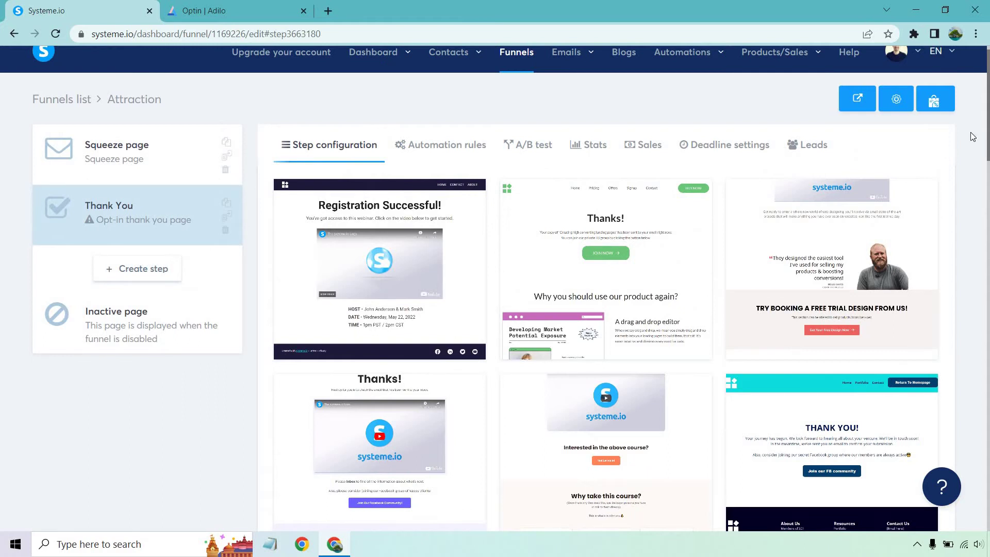
scroll(972, 142, "down", 2)
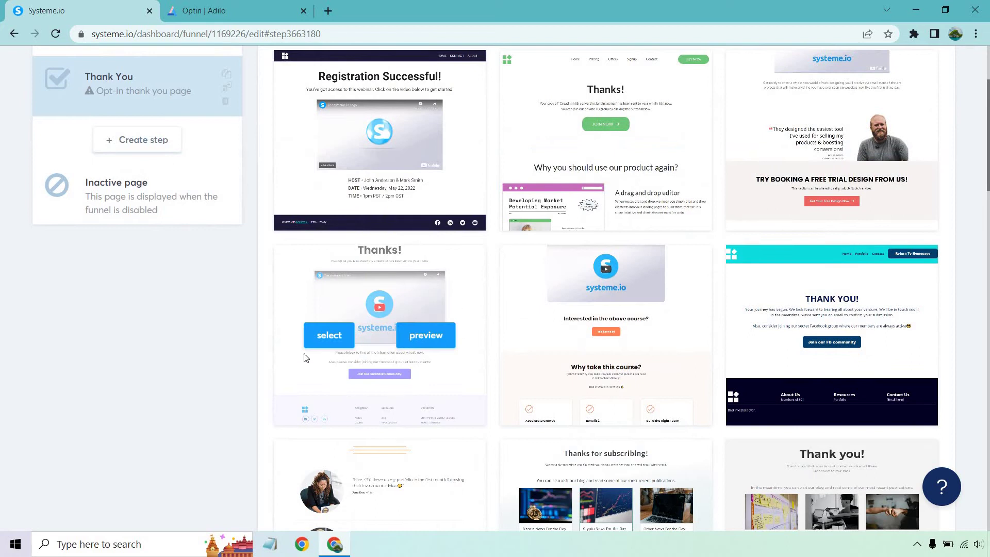
Step: Apply the Thanks! video template to the Thank You step and open it in the editor
left_click(344, 338)
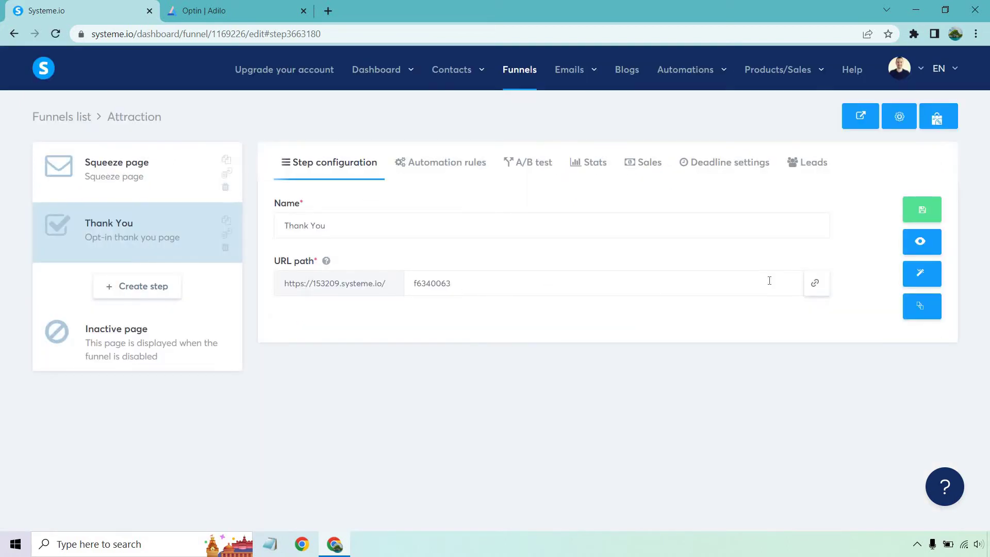
left_click(915, 276)
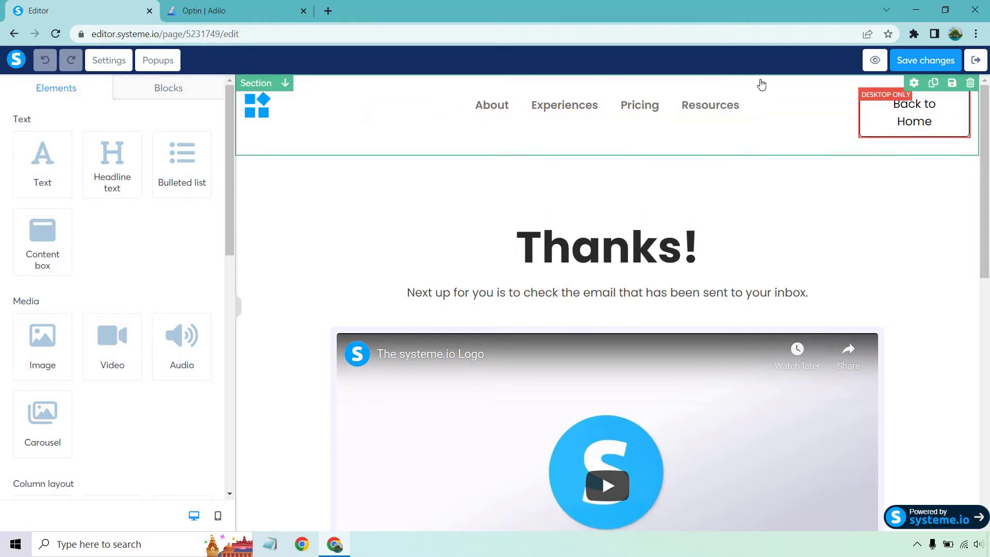
Step: Delete the header section with its logo, navigation links and Back to Home button
left_click(970, 83)
left_click(559, 107)
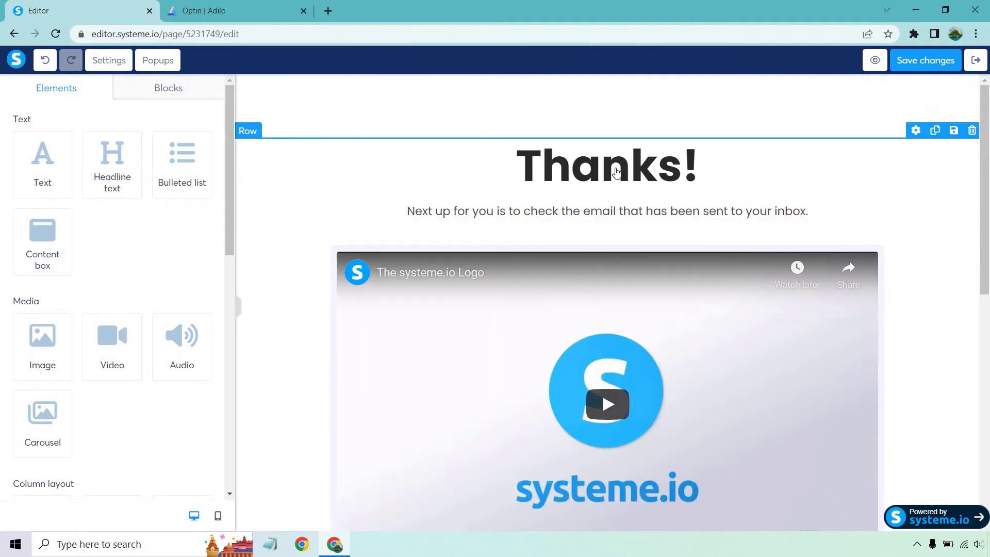
Step: Retitle the headline 'Congratulations!' and paste the watch-the-video instruction beneath it
double_click(596, 151)
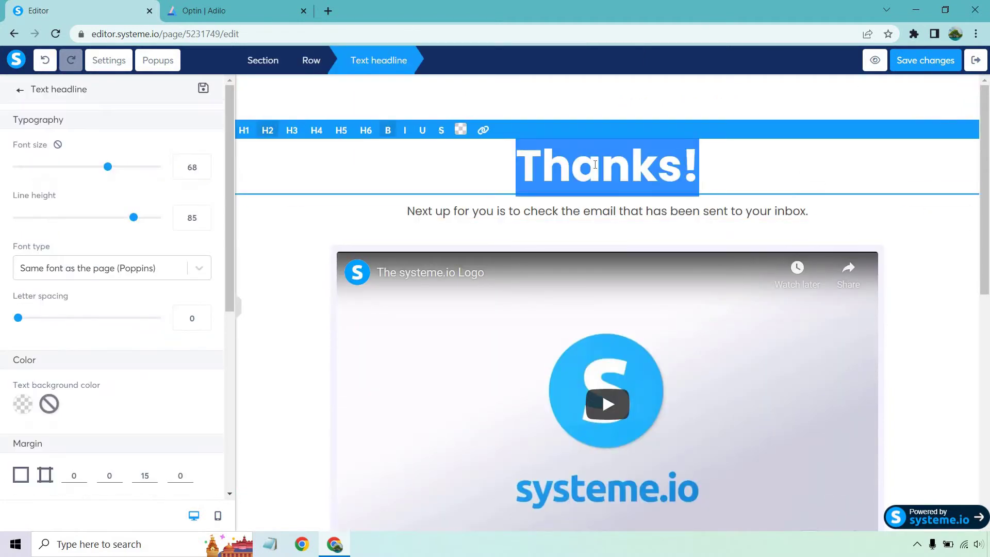
type("Congratulations!")
left_click(946, 276)
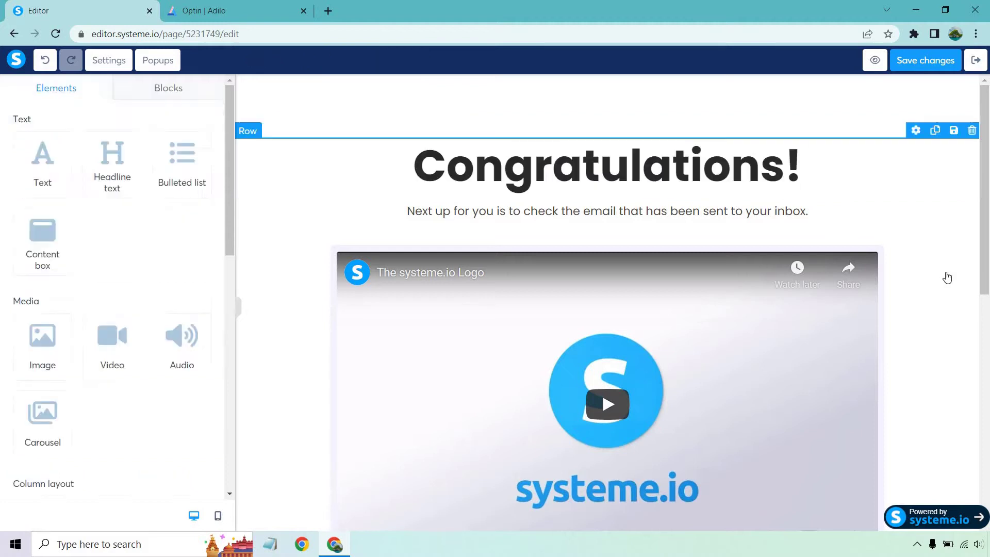
double_click(756, 211)
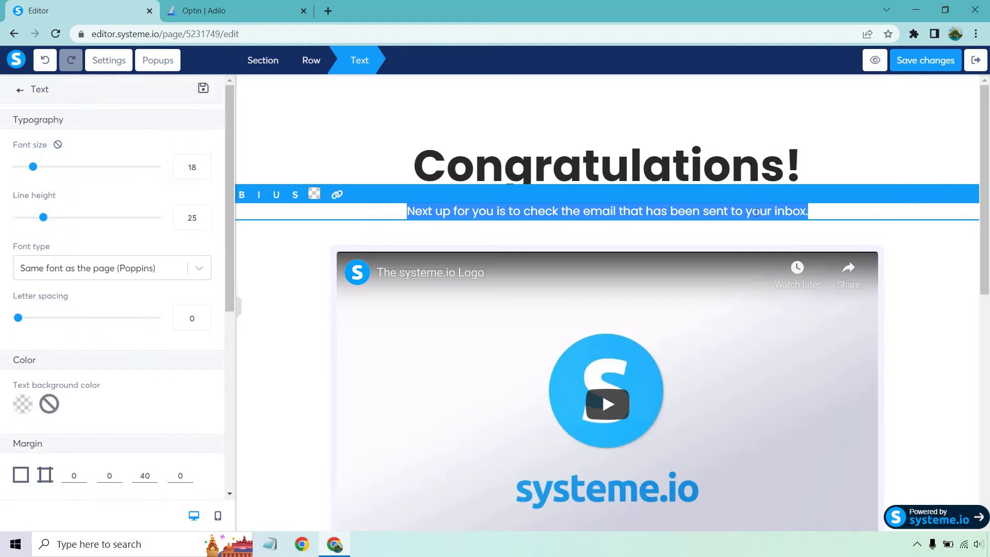
key("ctrl+v")
left_click(963, 318)
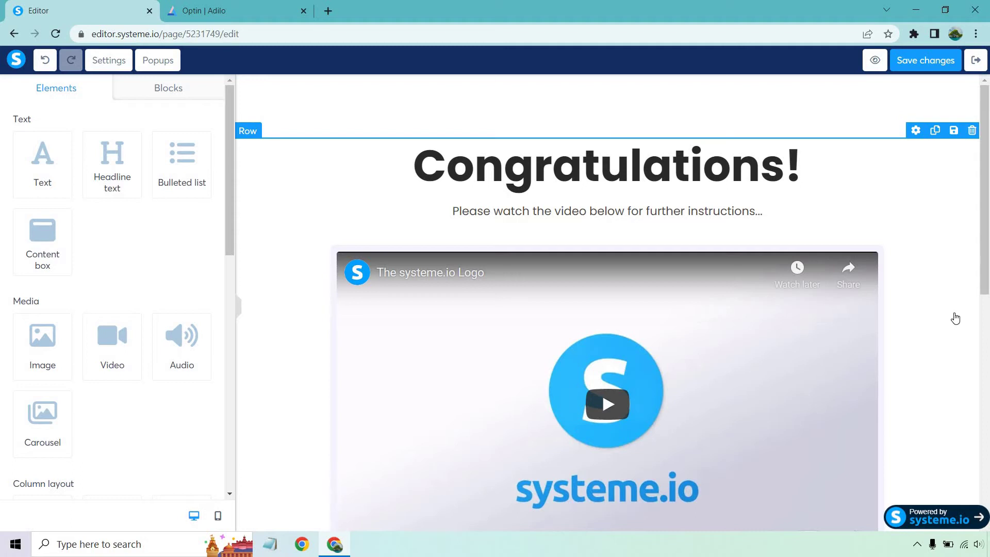
mouse_move(767, 386)
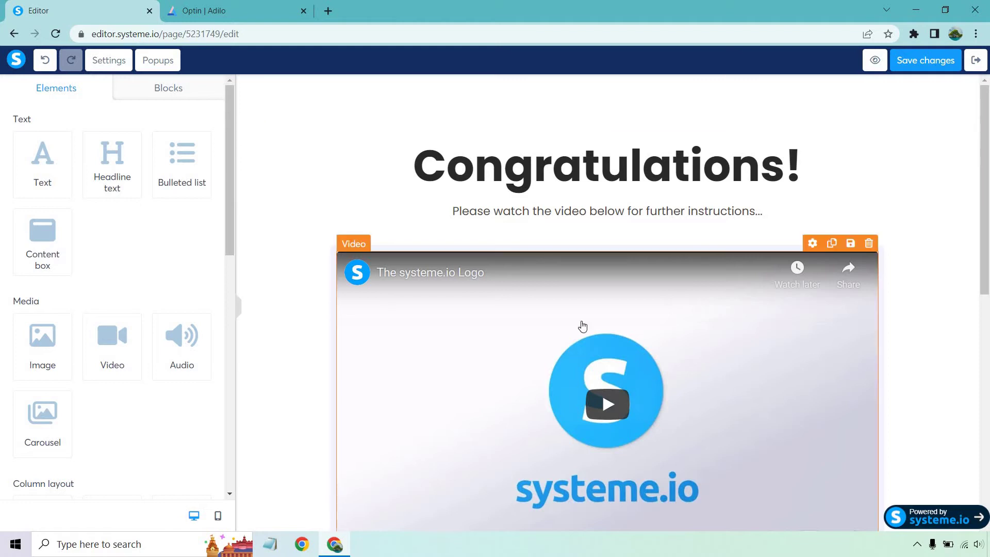
Step: Switch the embedded video's type to Custom embed
left_click(767, 386)
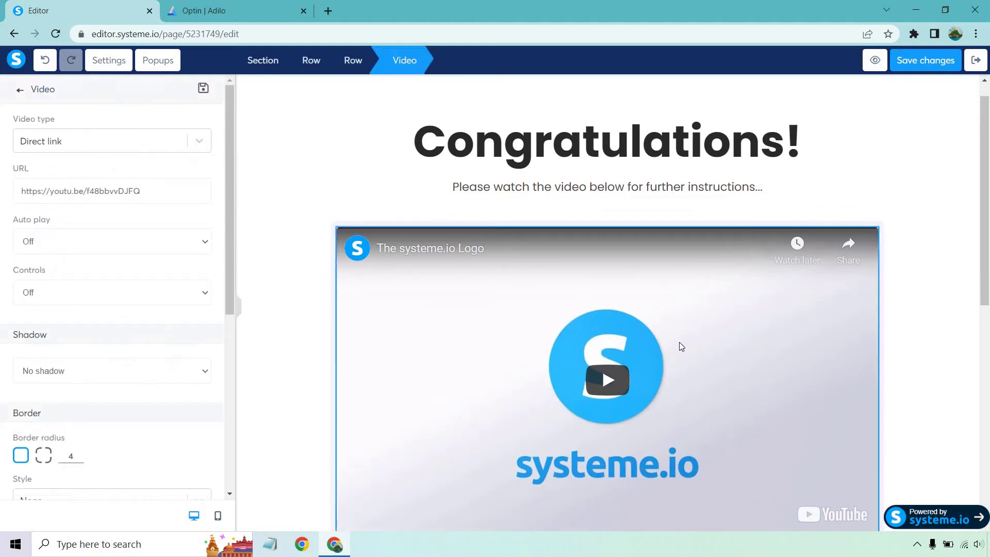
left_click(199, 148)
left_click(73, 198)
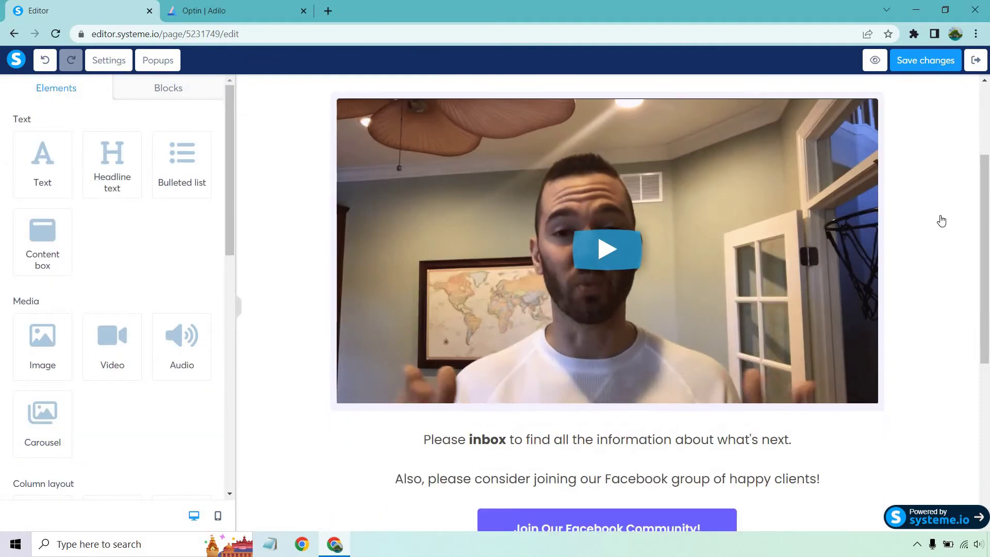
scroll(941, 222, "down", 2)
scroll(939, 224, "down", 2)
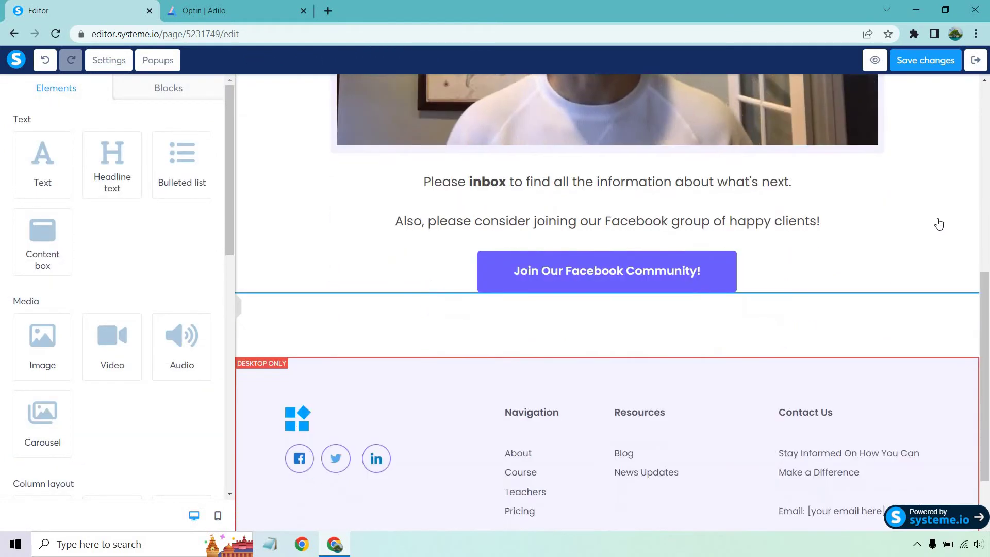
scroll(939, 224, "up", 2)
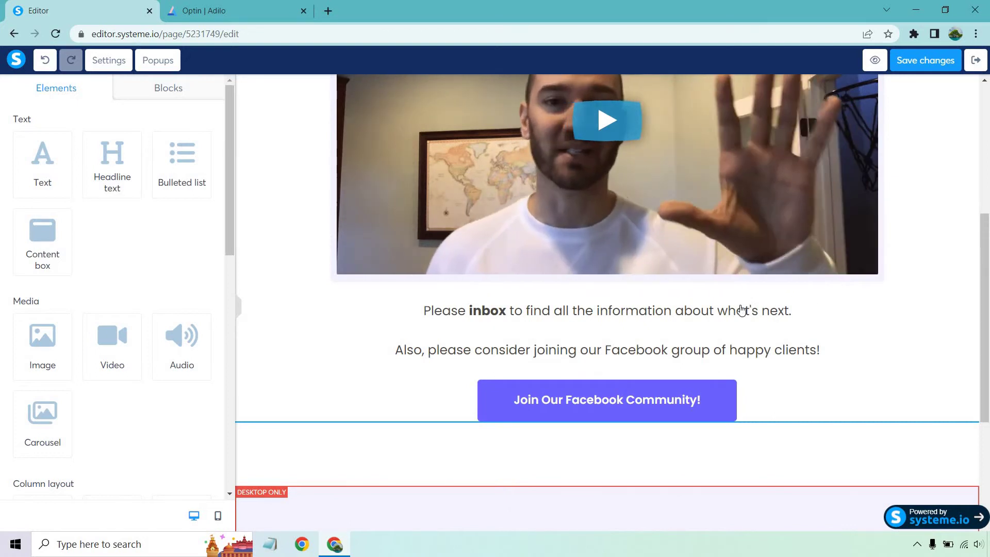
Step: Replace the text below the video with the free eBook download line
triple_click(688, 309)
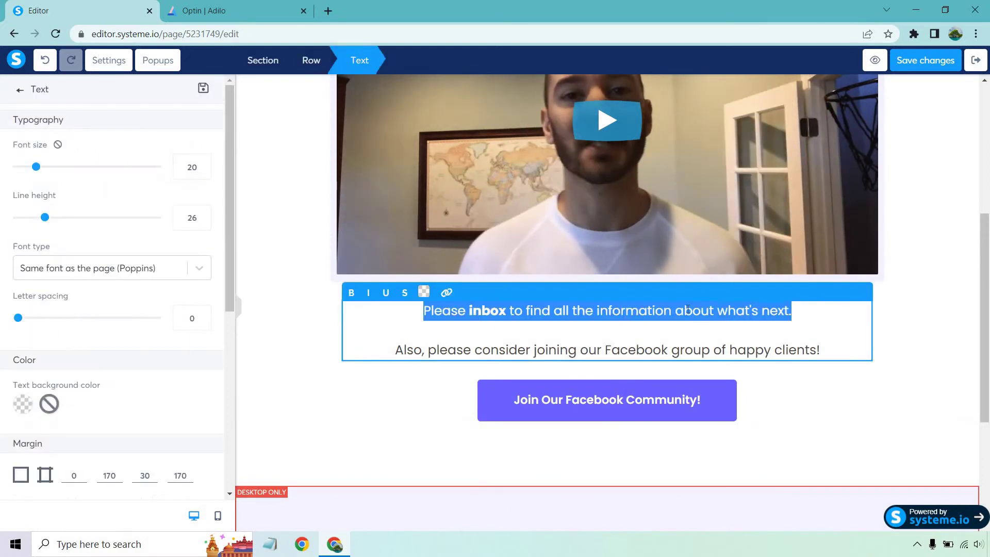
key("ctrl+a")
type("You can click the button down below to download your free eBook:")
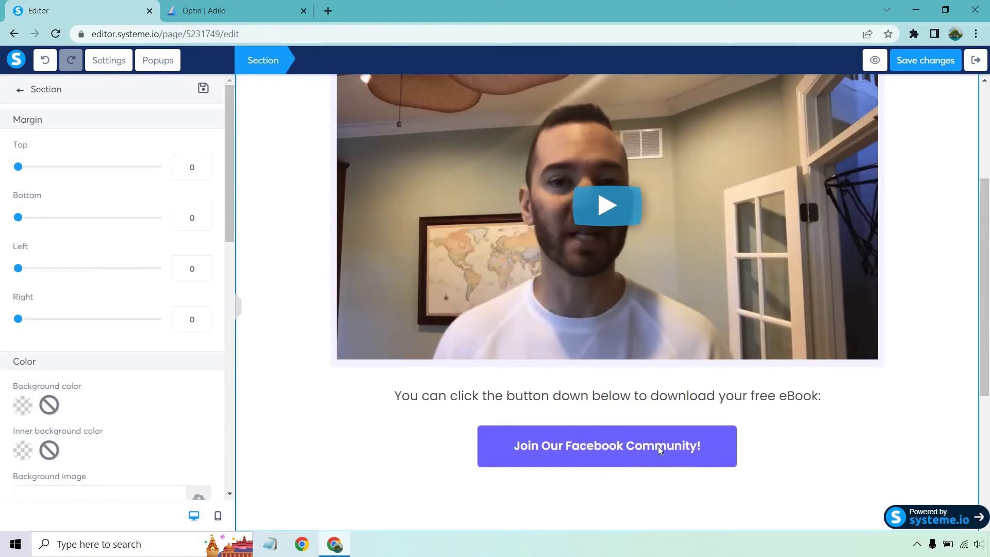
Step: Set the former Join Our Facebook Community! button to Open URL, leaving a placeholder link
left_click(644, 444)
left_click(643, 442)
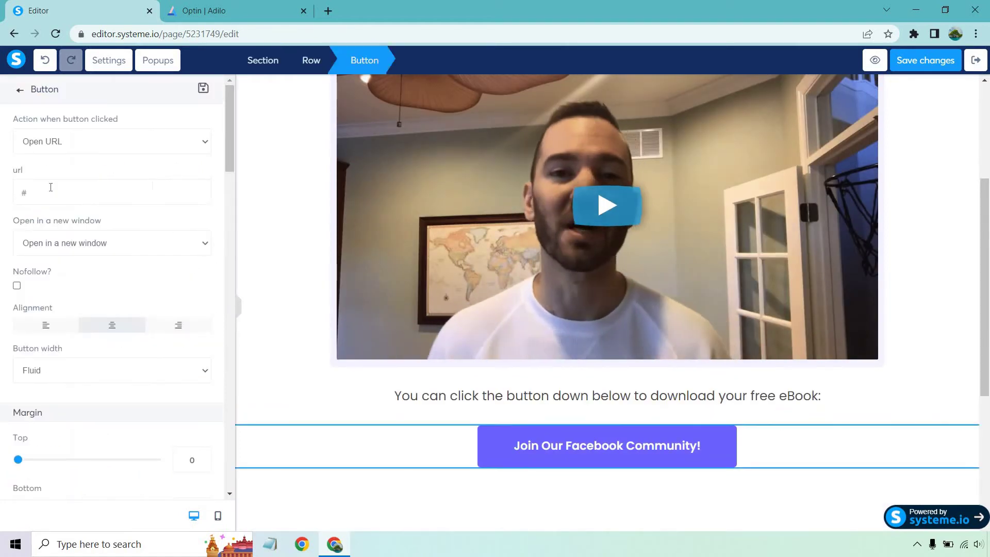
scroll(95, 261, "down", 3)
scroll(98, 285, "down", 1)
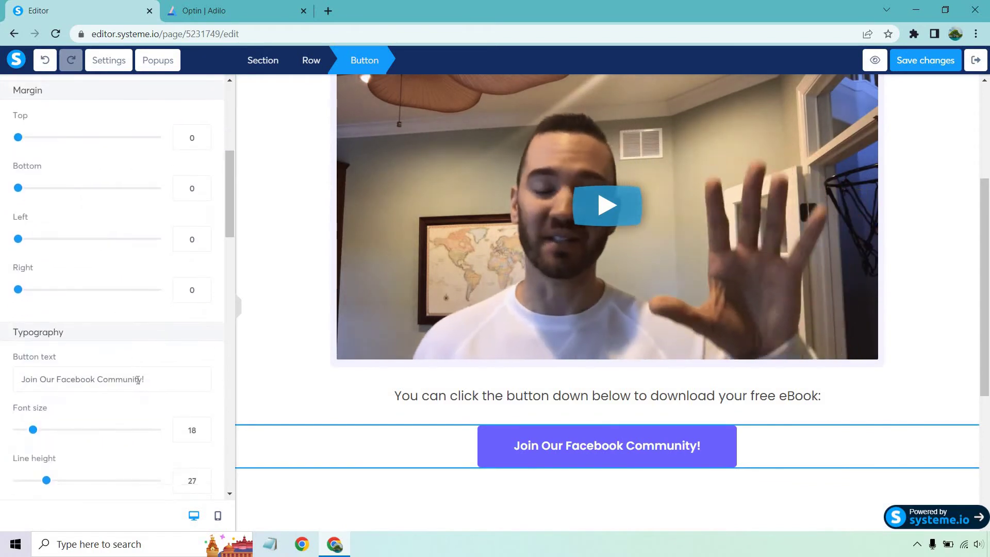
double_click(135, 378)
key("ctrl+a")
type("Click")
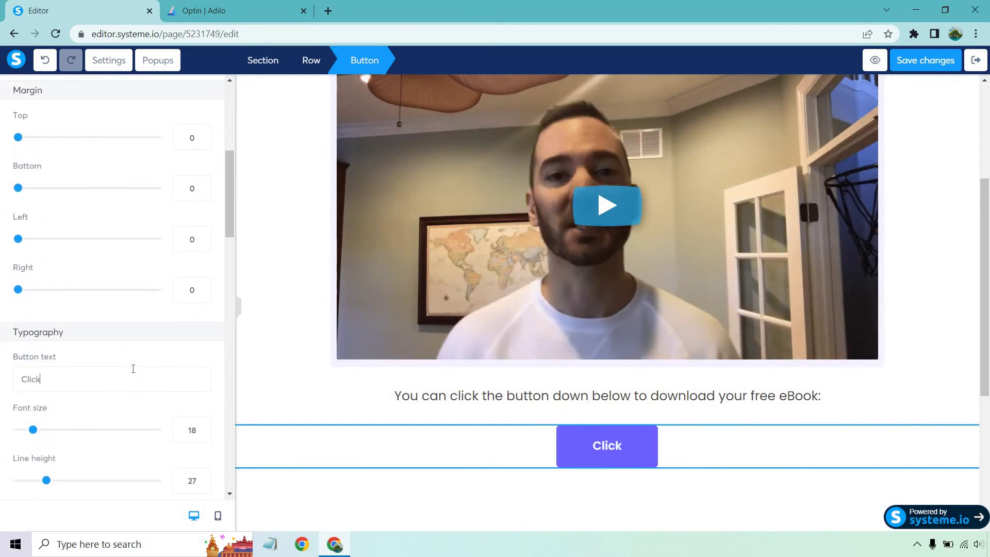
type(" Here To Downl")
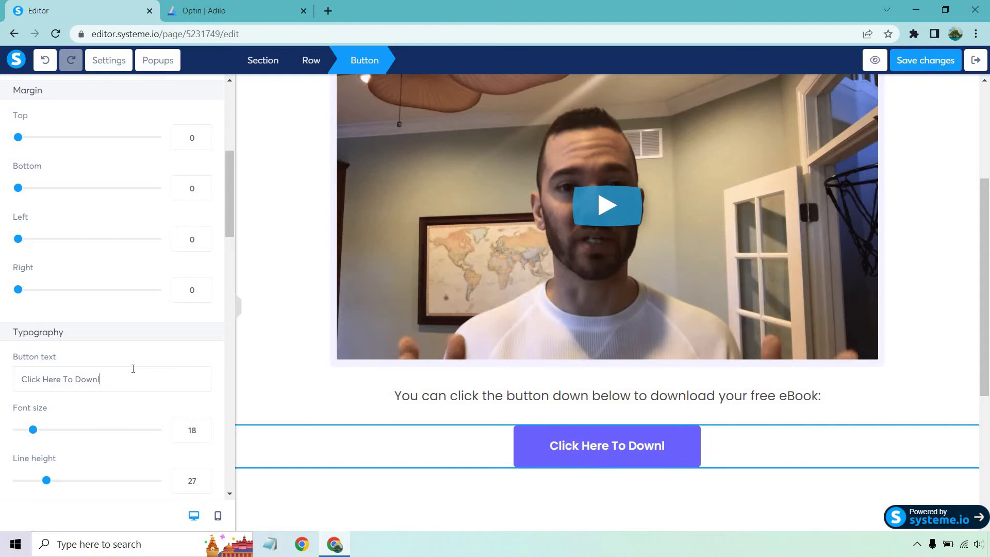
type("oad Your Free")
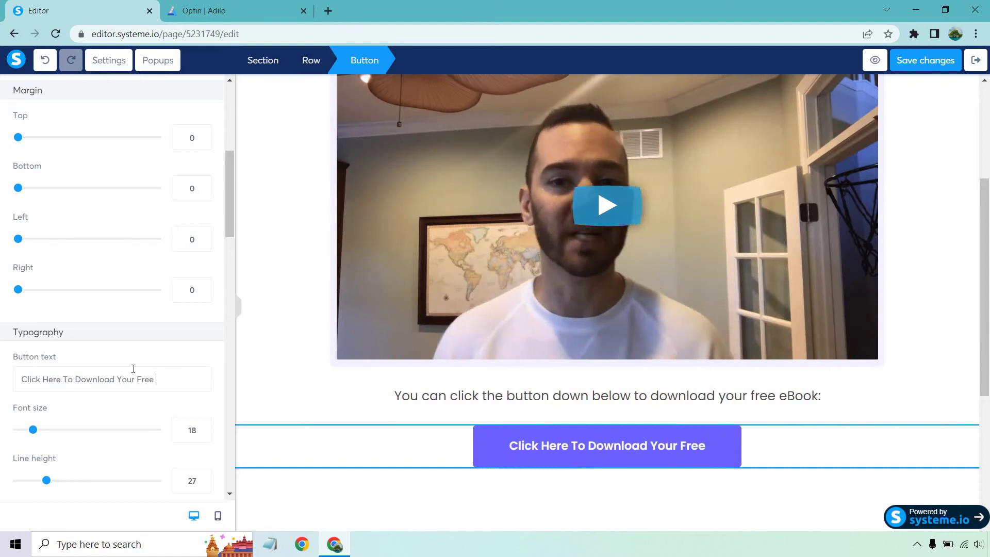
type(" eBook")
scroll(133, 369, "up", 3)
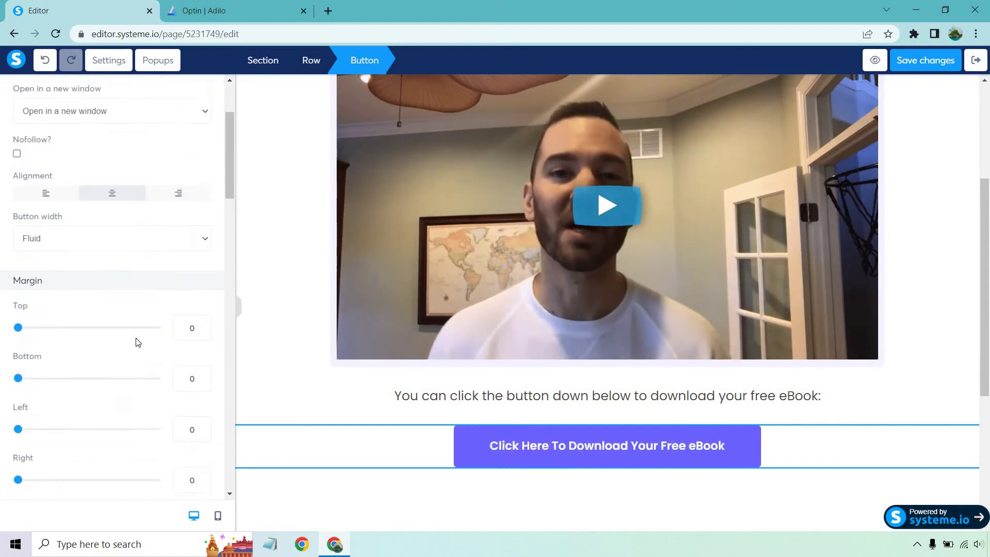
scroll(137, 342, "up", 2)
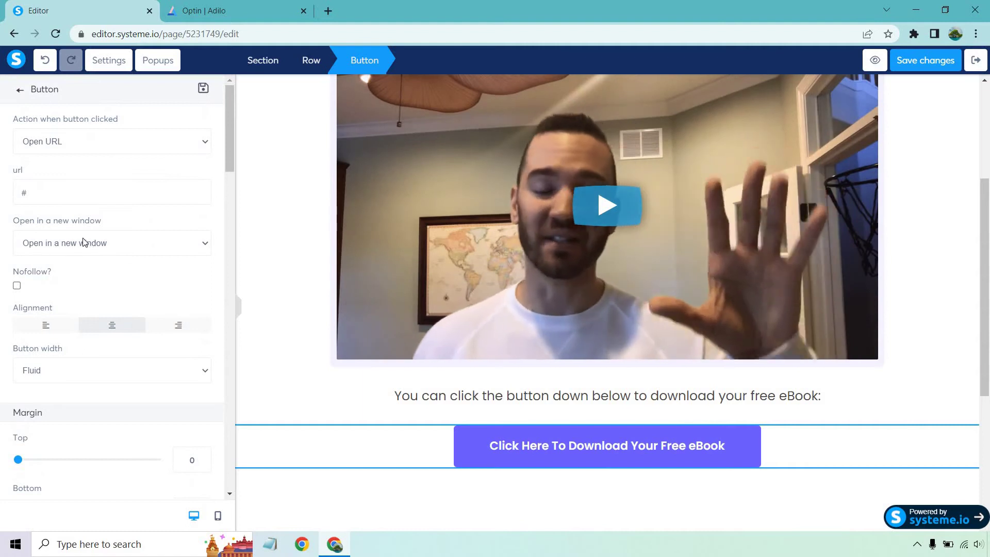
left_click(83, 145)
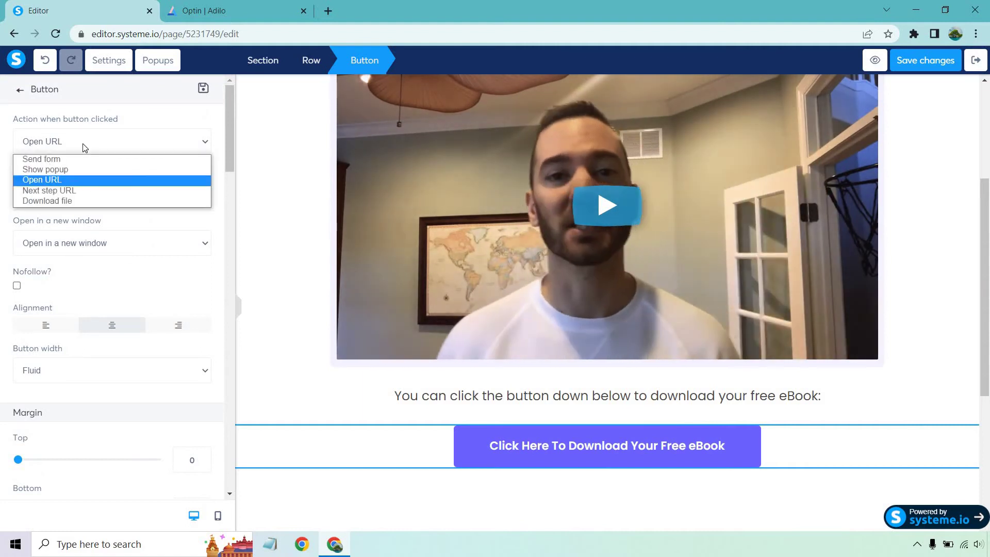
key("Escape")
left_click(80, 192)
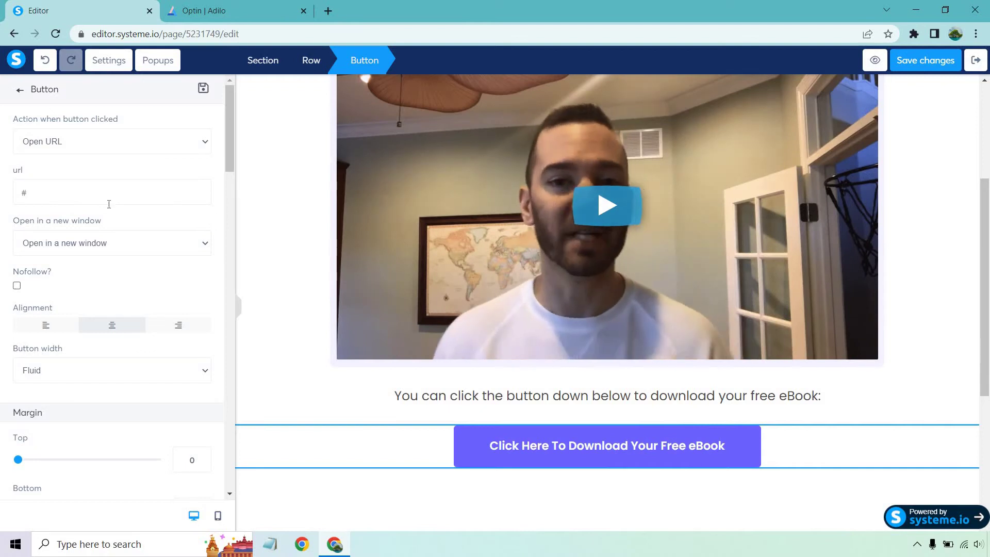
left_click(276, 303)
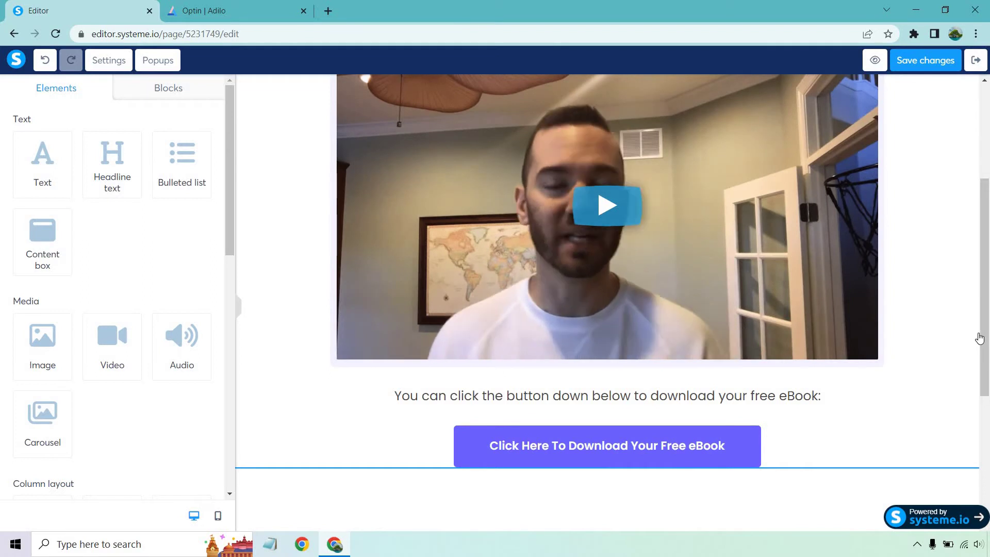
left_click(958, 301)
scroll(958, 301, "up", 1)
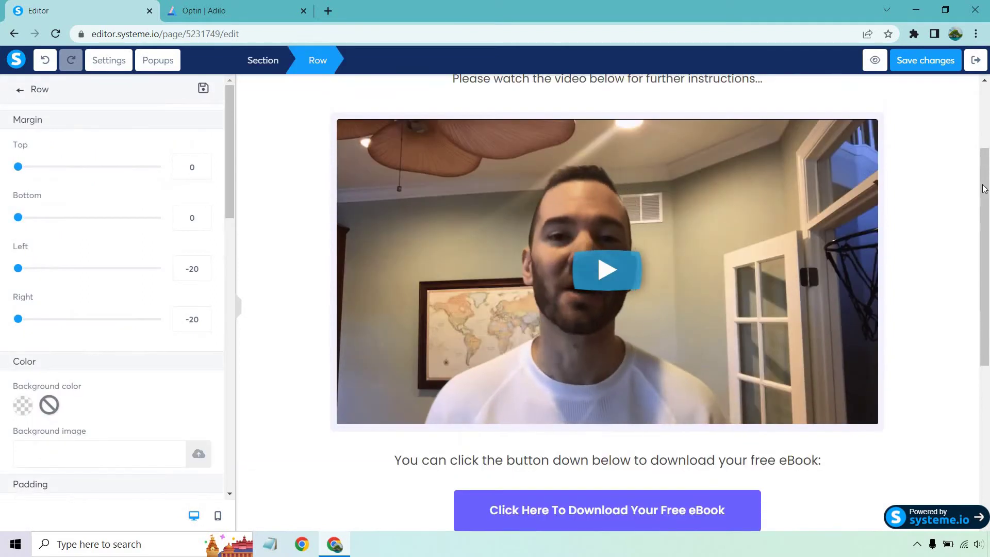
left_click(960, 177)
left_click(955, 155)
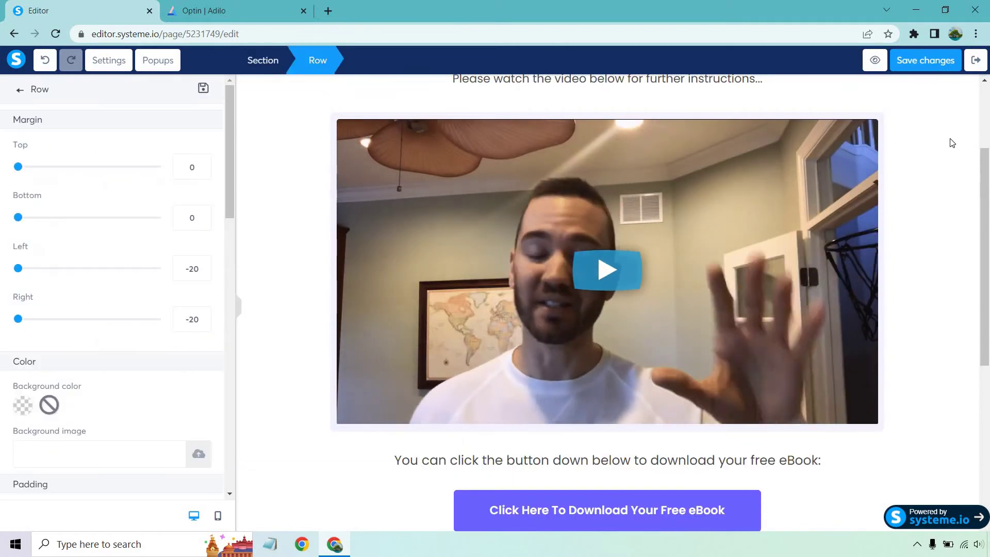
scroll(880, 139, "up", 1)
scroll(880, 139, "up", 2)
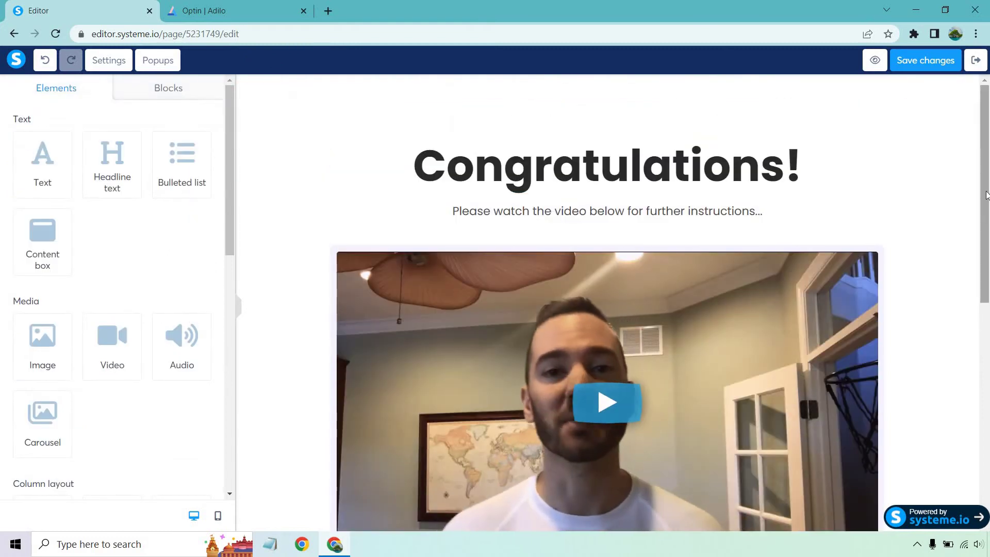
scroll(989, 216, "down", 1)
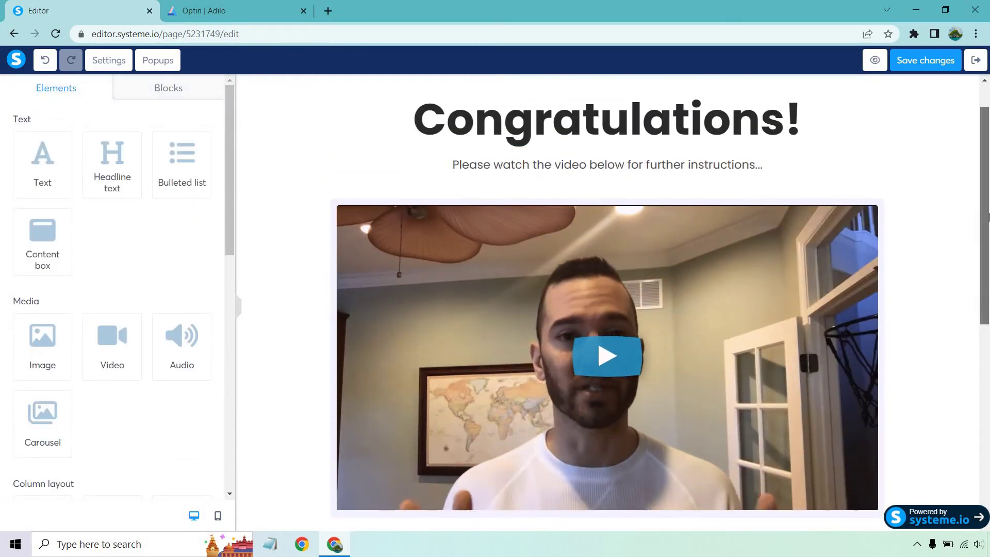
left_click_drag(989, 216, 988, 308)
scroll(988, 307, "down", 1)
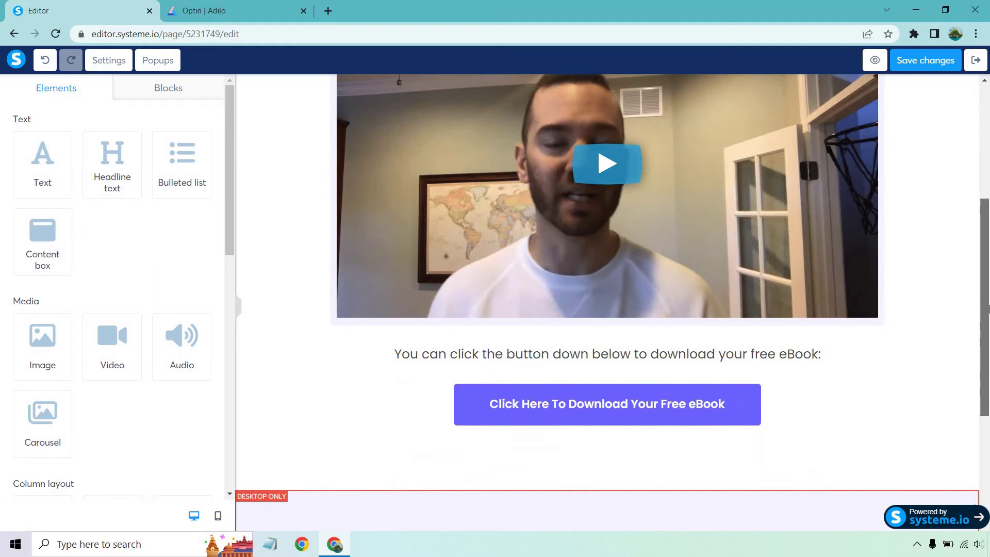
scroll(988, 249, "up", 1)
scroll(988, 249, "up", 3)
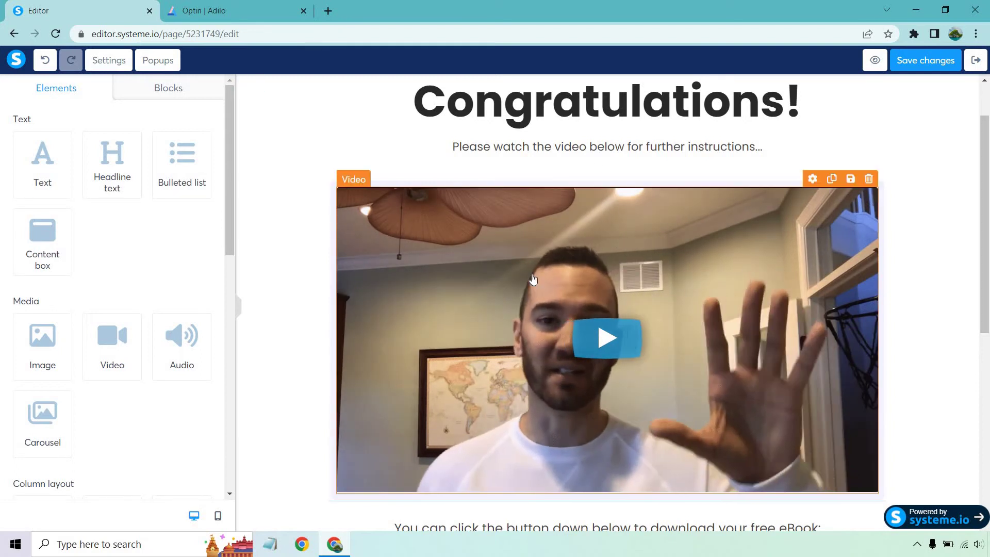
mouse_move(958, 288)
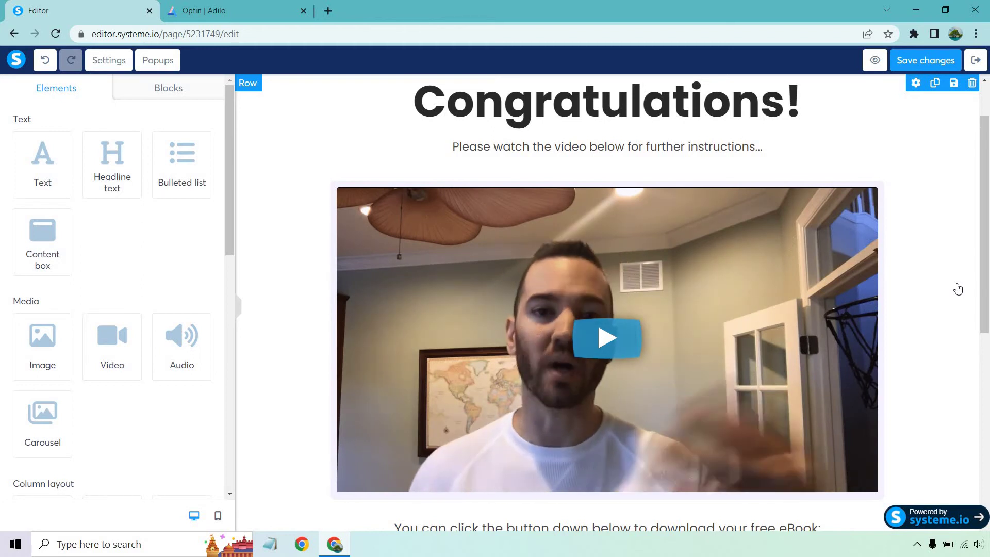
scroll(958, 289, "down", 3)
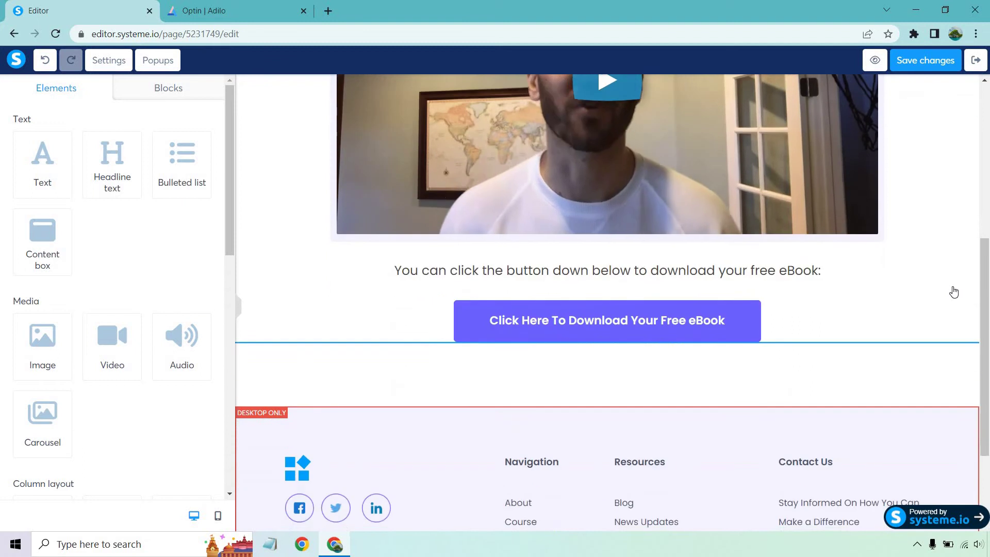
mouse_move(898, 320)
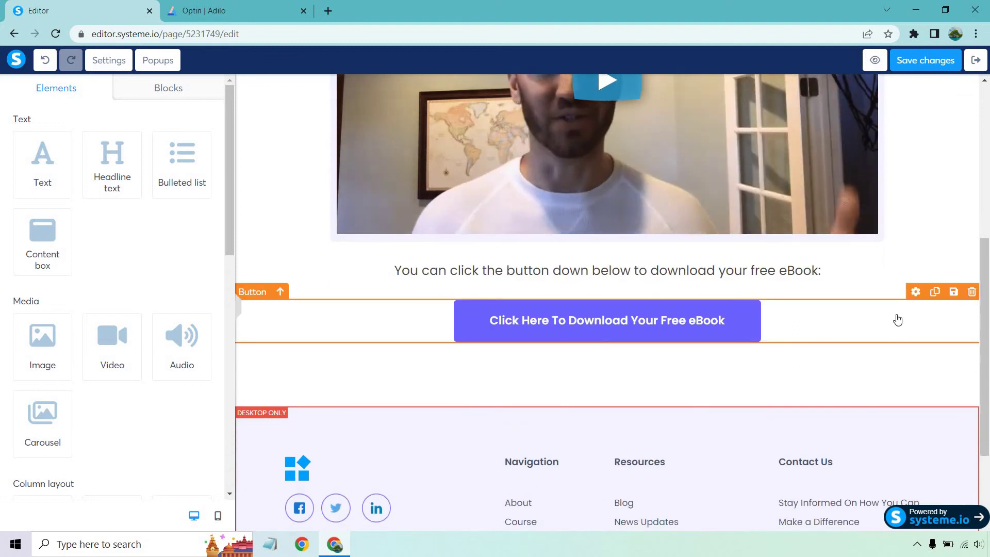
Step: Duplicate the eBook button with top margin 23, relabel it 'Click Here For My #1 Recommended Resource', and make it green
left_click(935, 292)
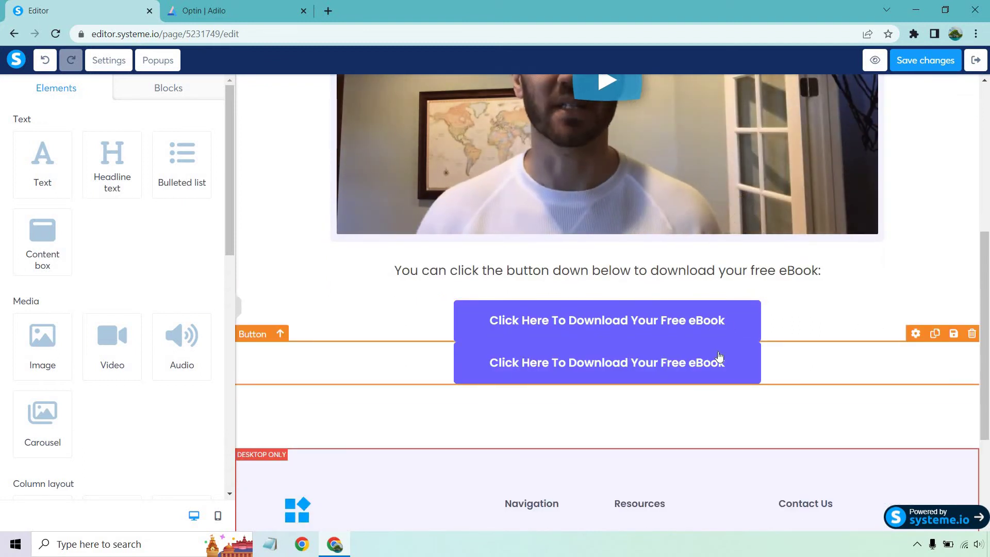
left_click(719, 356)
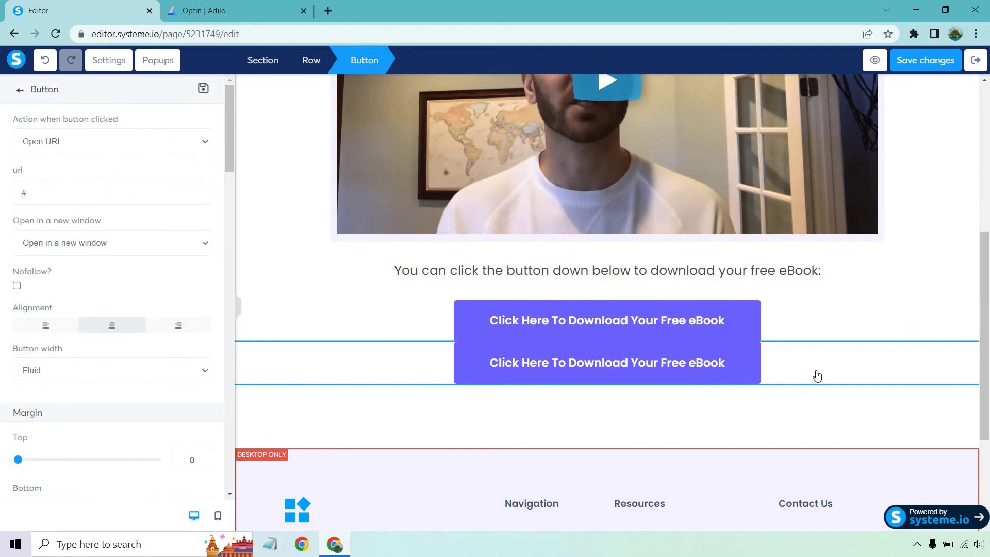
scroll(77, 232, "down", 3)
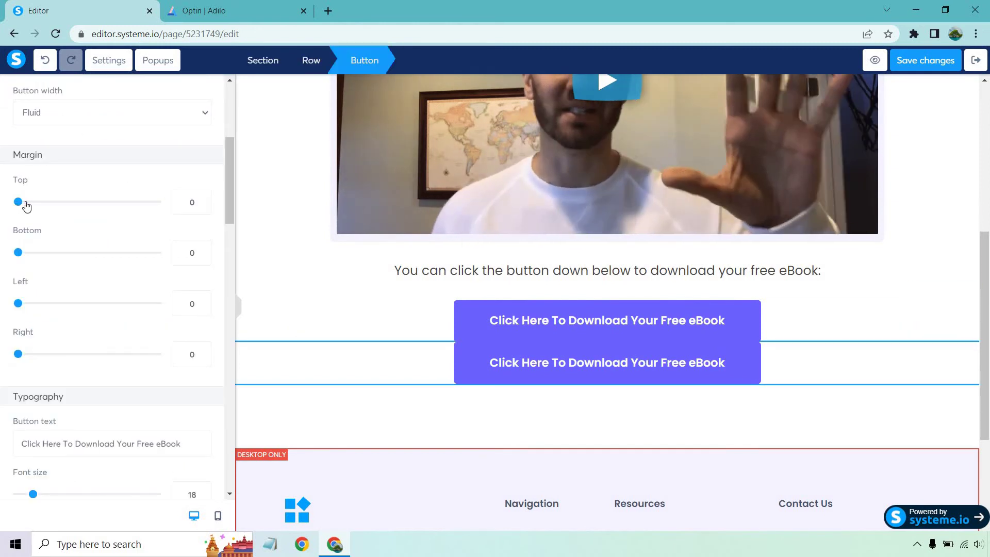
left_click_drag(26, 205, 33, 202)
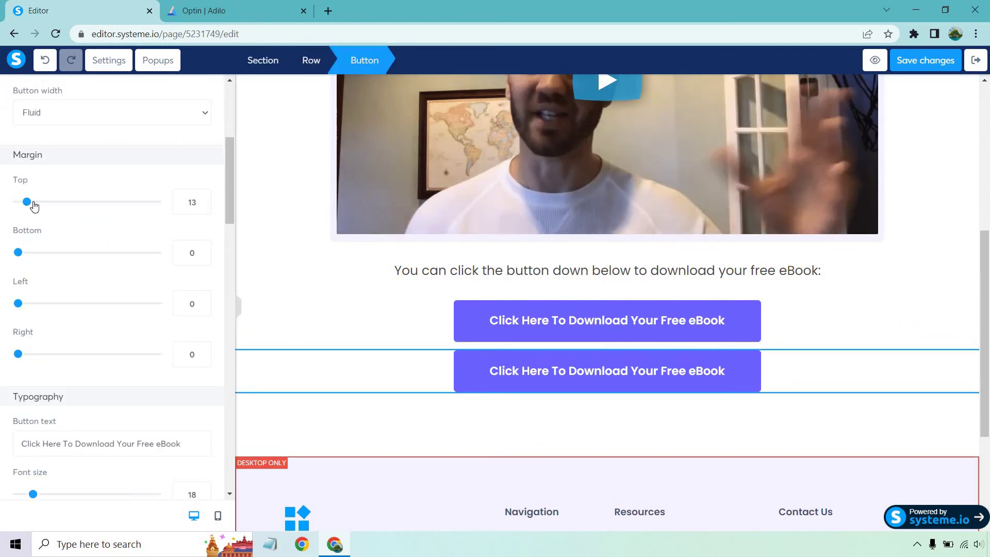
left_click(340, 422)
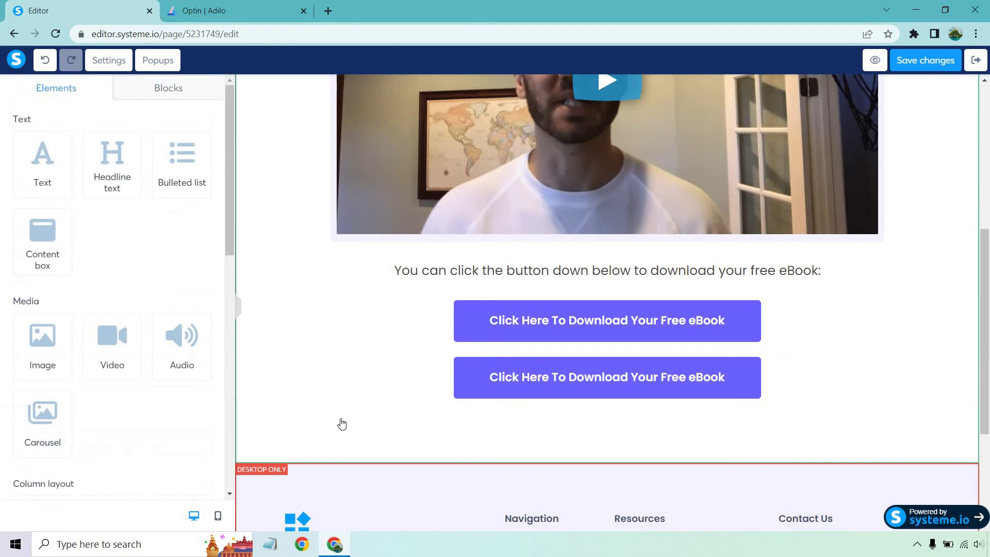
left_click(542, 375)
scroll(100, 290, "down", 3)
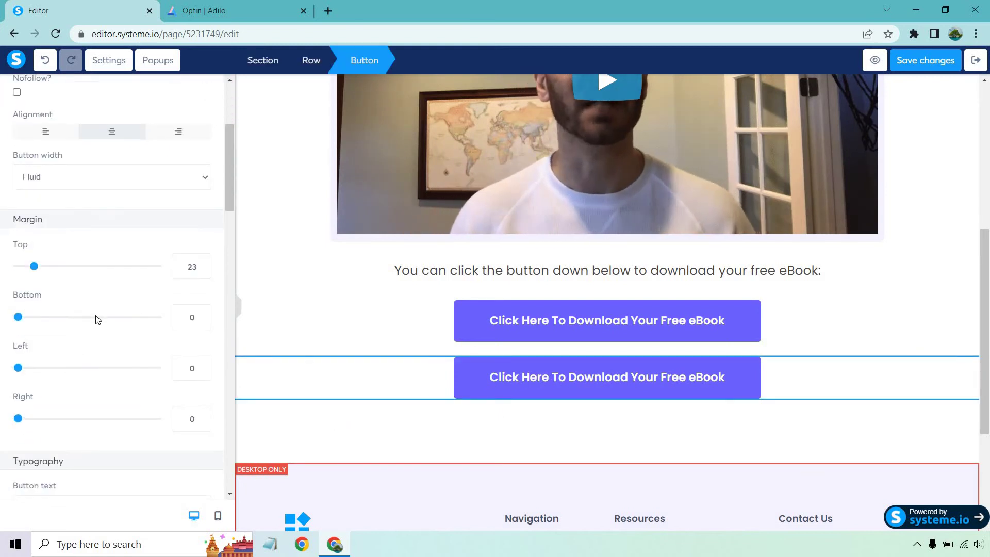
scroll(93, 319, "down", 3)
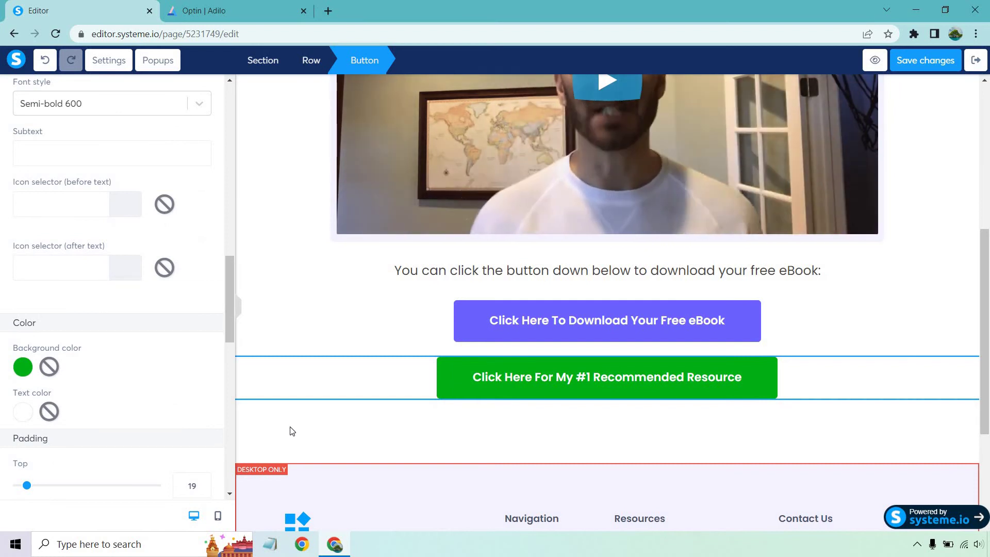
left_click(307, 348)
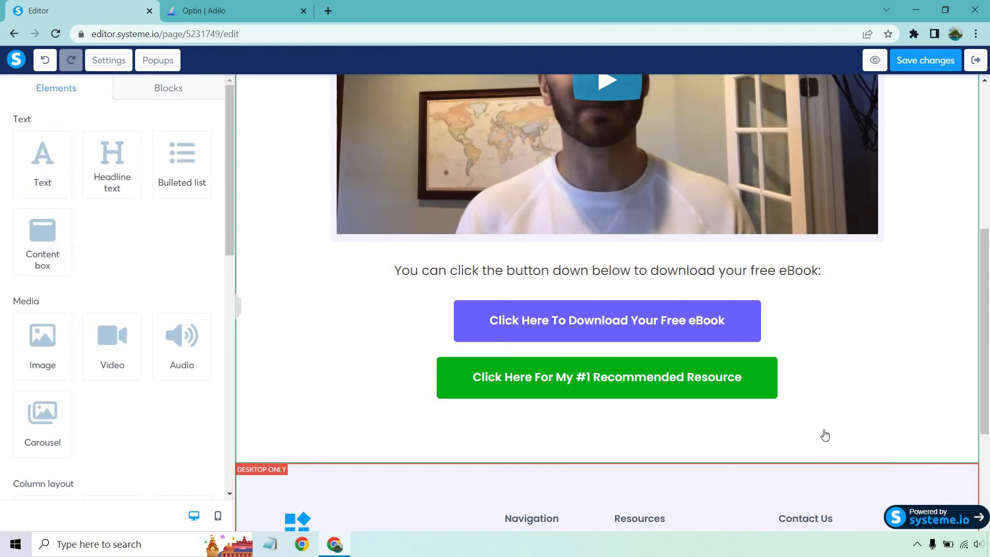
left_click_drag(985, 386, 988, 345)
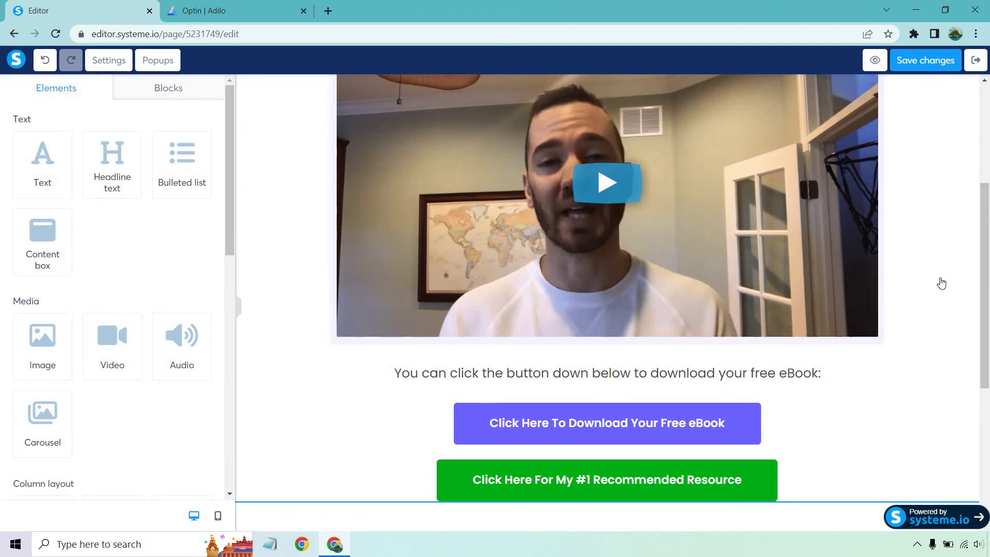
scroll(941, 284, "up", 2)
scroll(941, 284, "up", 1)
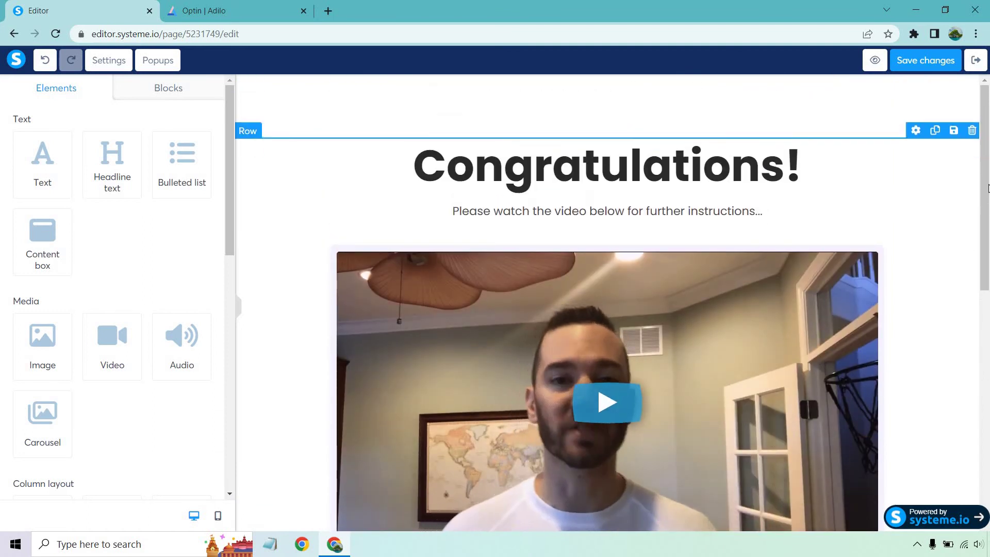
scroll(987, 201, "down", 1)
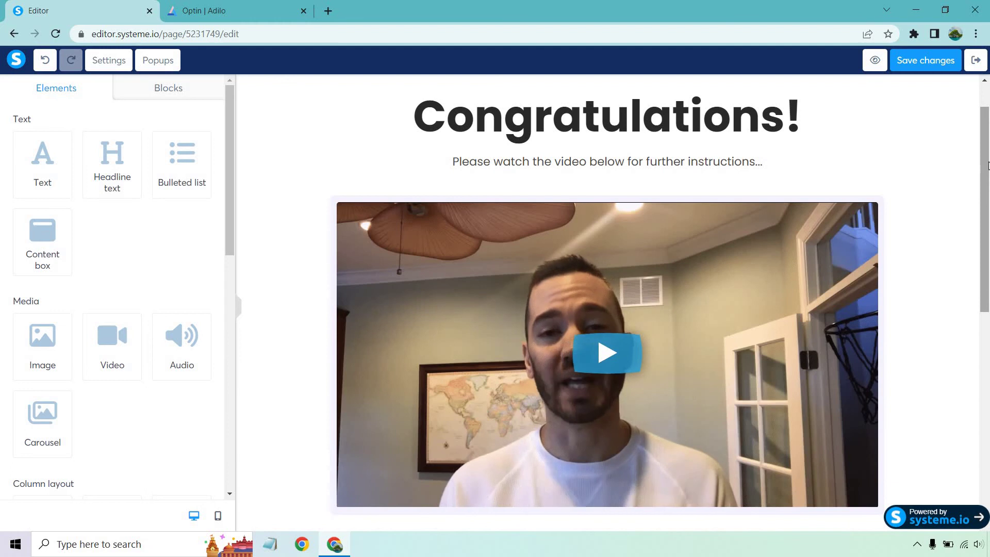
left_click_drag(987, 192, 988, 252)
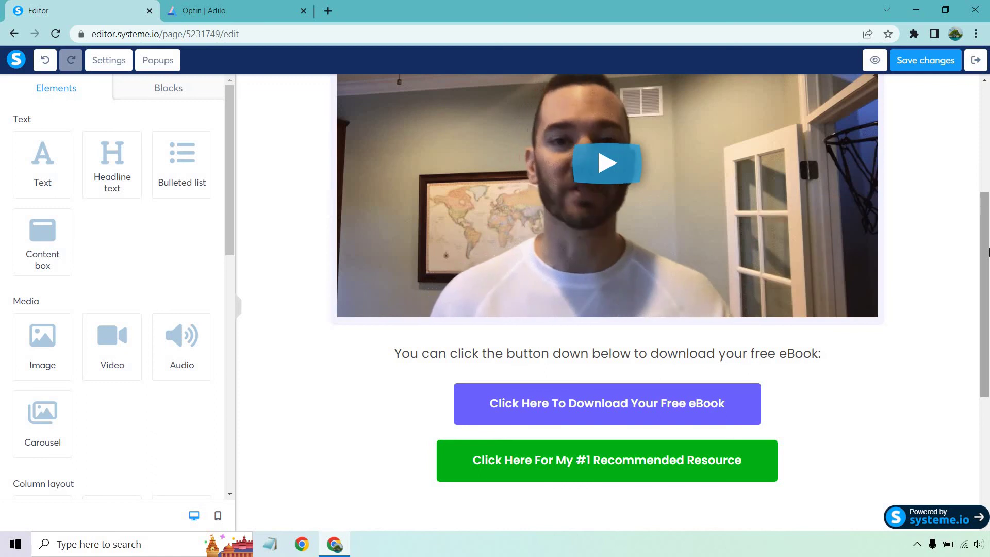
left_click_drag(988, 252, 987, 170)
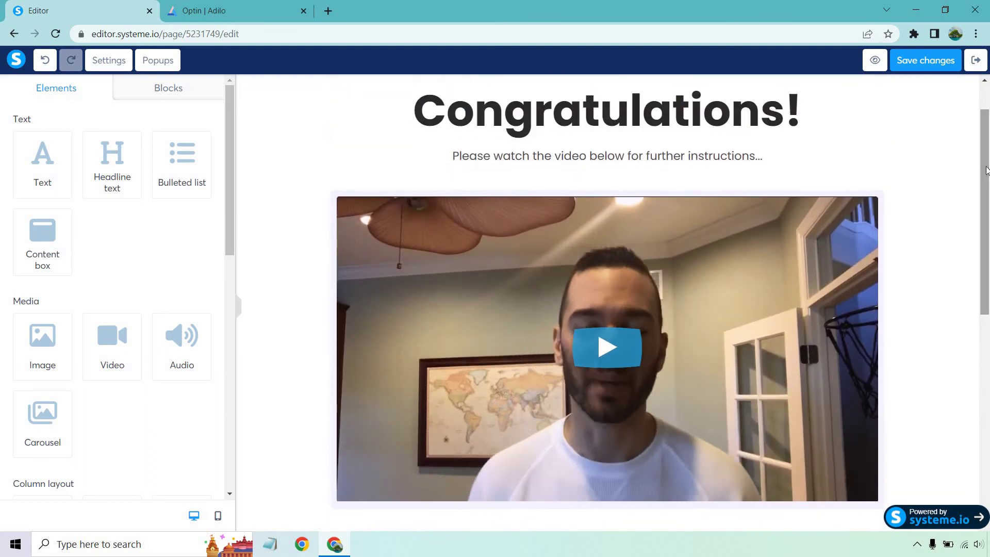